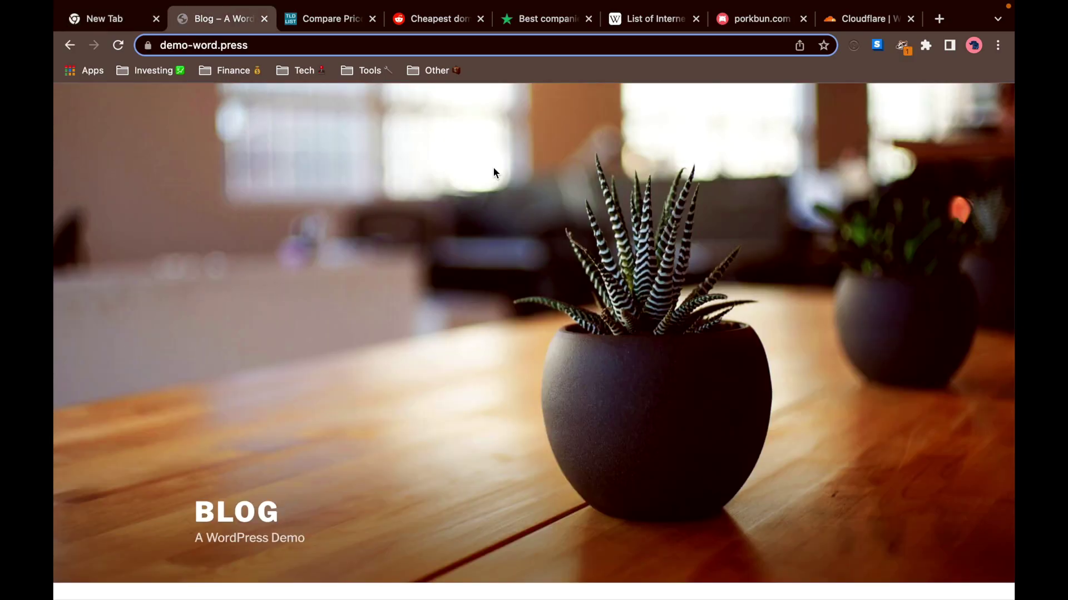
key("ctrl+Tab")
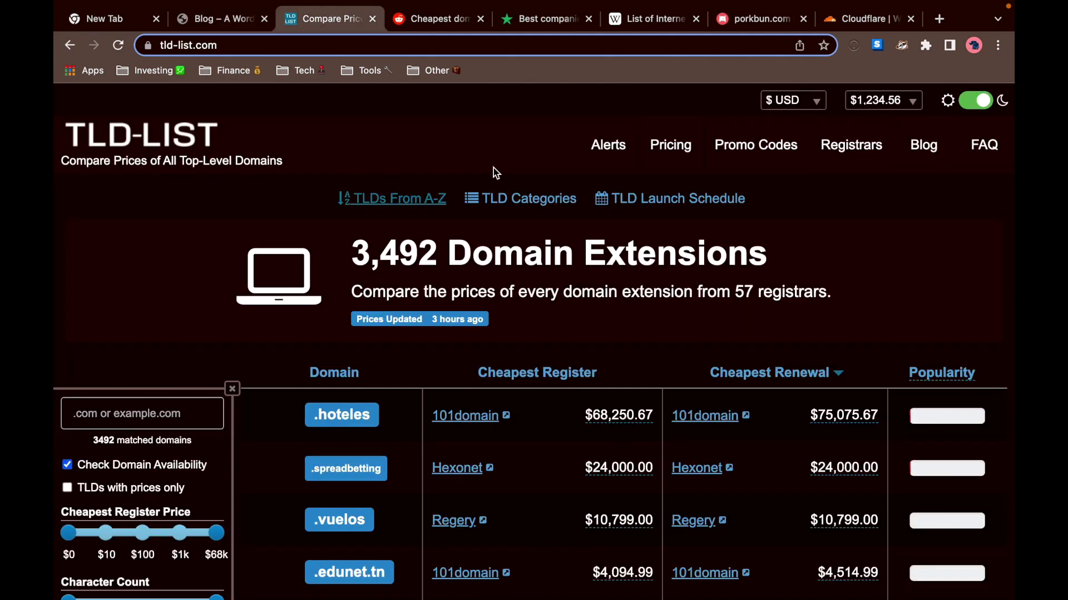
Cycle past the Reddit cheapest-domain thread to the love2dev domain name structure article
key("ctrl+Tab")
key("ctrl+Tab")
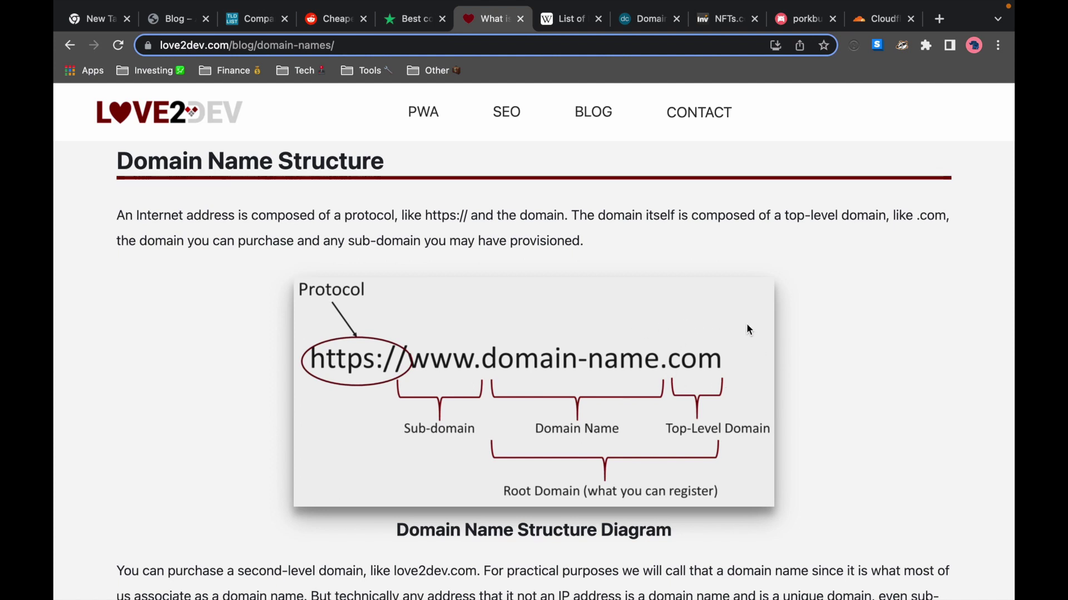
Read the Wikipedia top-level domain tables, then the domcomp price comparison and NFTs.com sale article
key("ctrl+Tab")
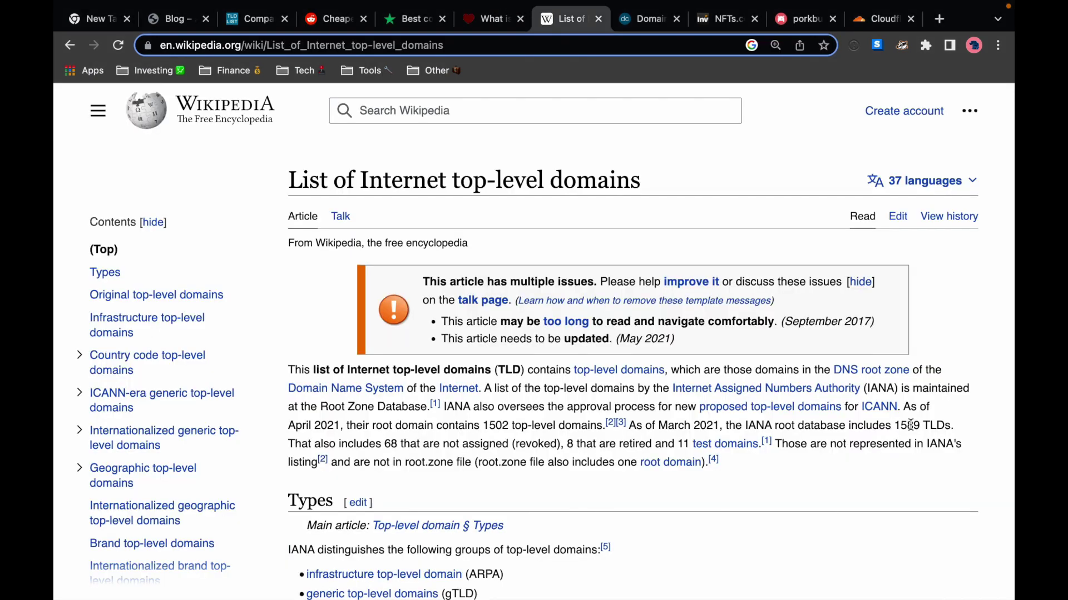
double_click(910, 426)
scroll(757, 487, "down", 8)
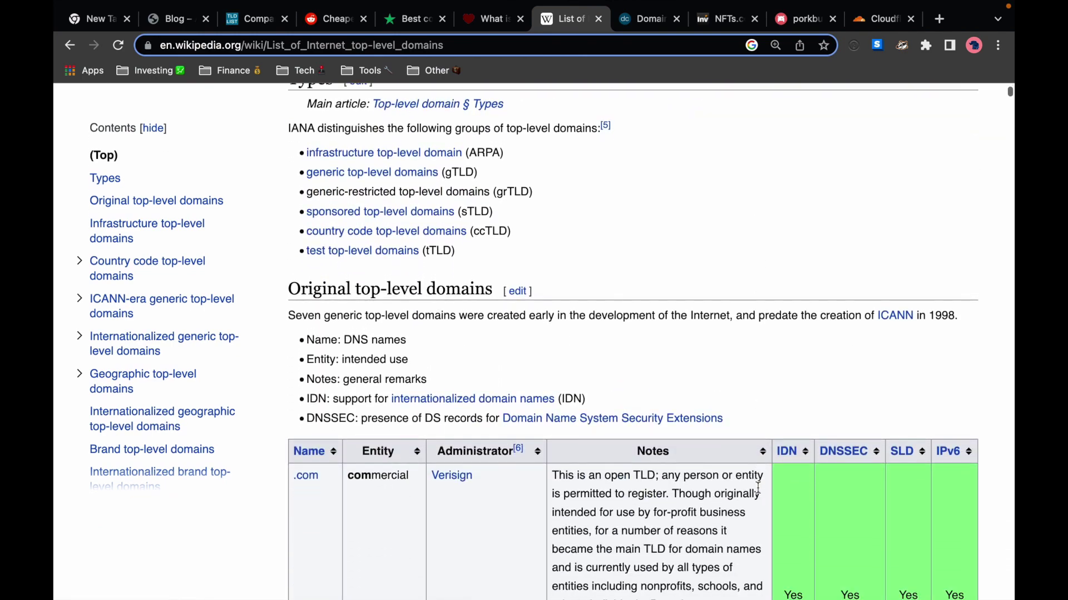
scroll(757, 488, "down", 6)
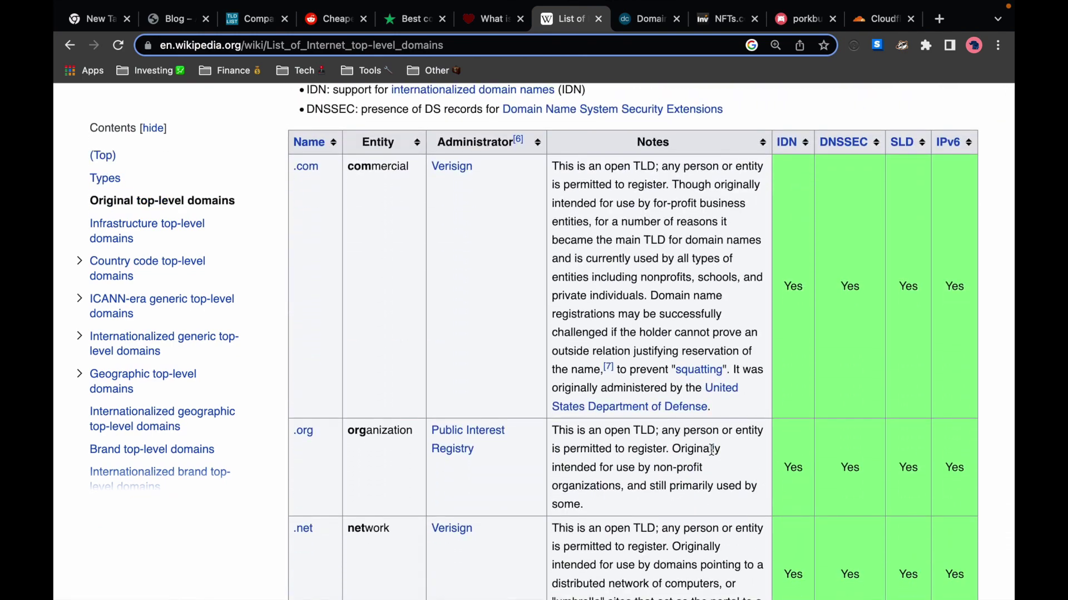
scroll(712, 449, "down", 18)
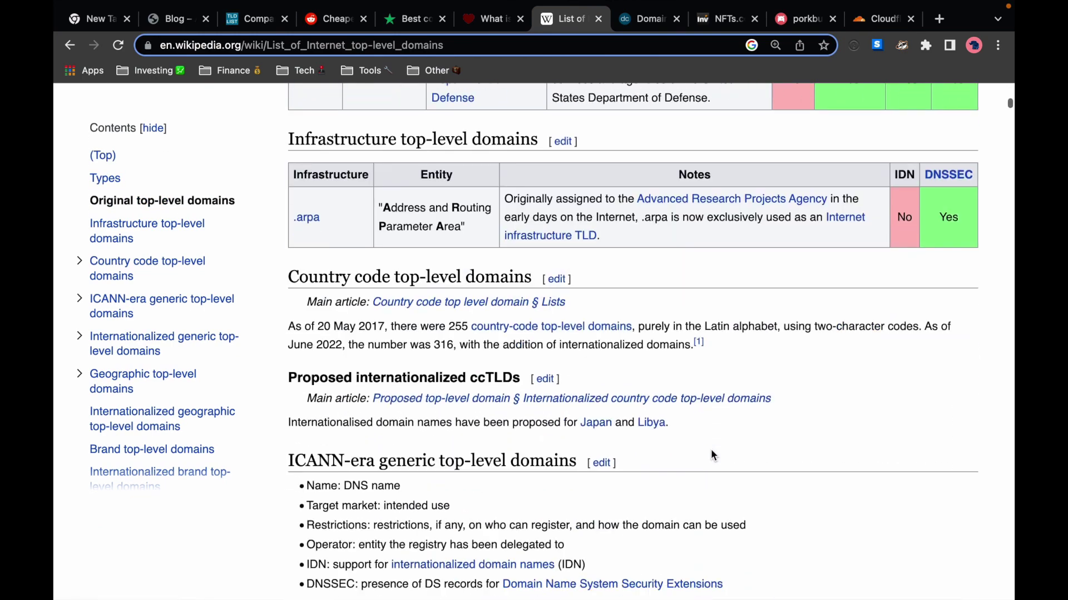
scroll(711, 455, "down", 19)
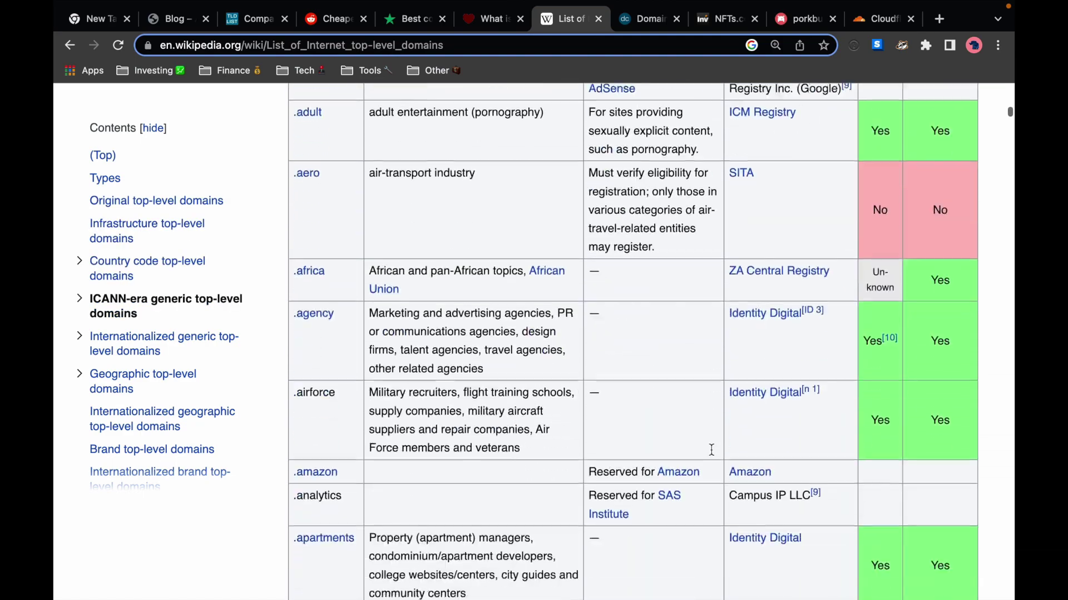
scroll(711, 450, "down", 19)
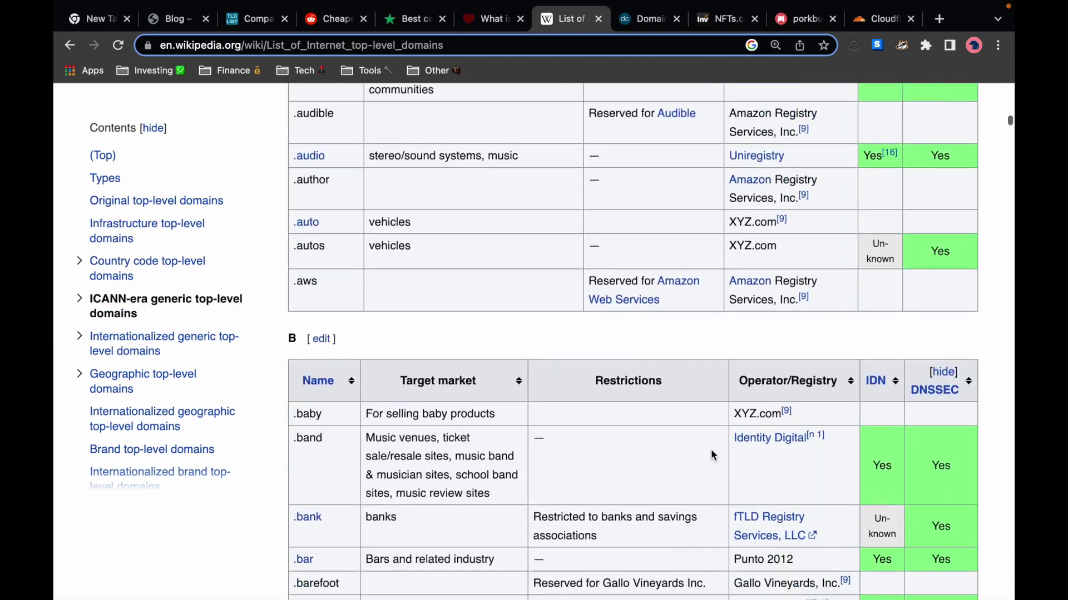
scroll(711, 448, "down", 15)
key("ctrl+Tab")
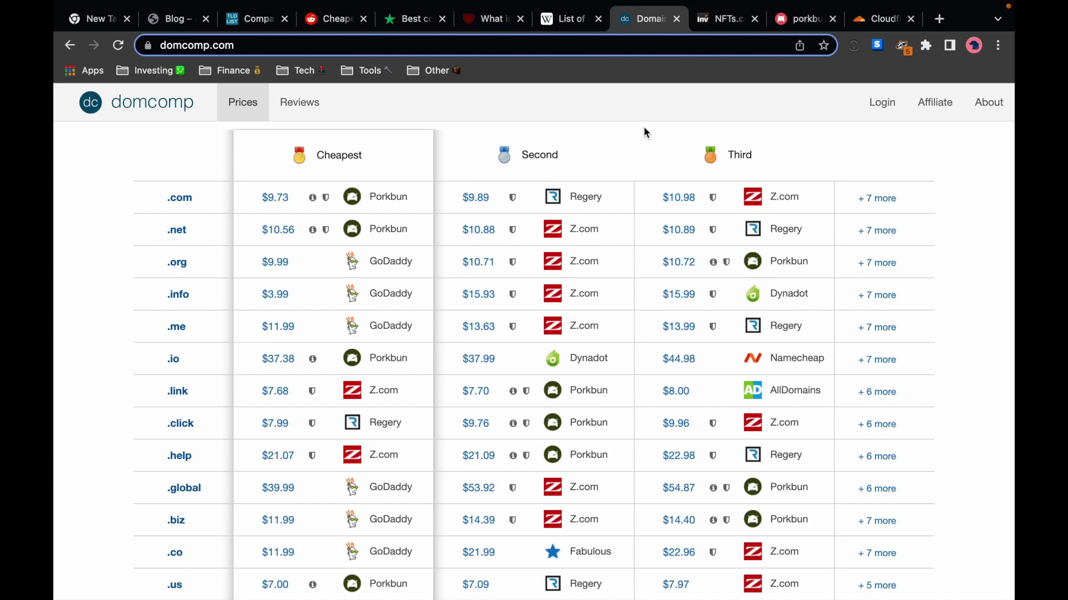
key("ctrl+Tab")
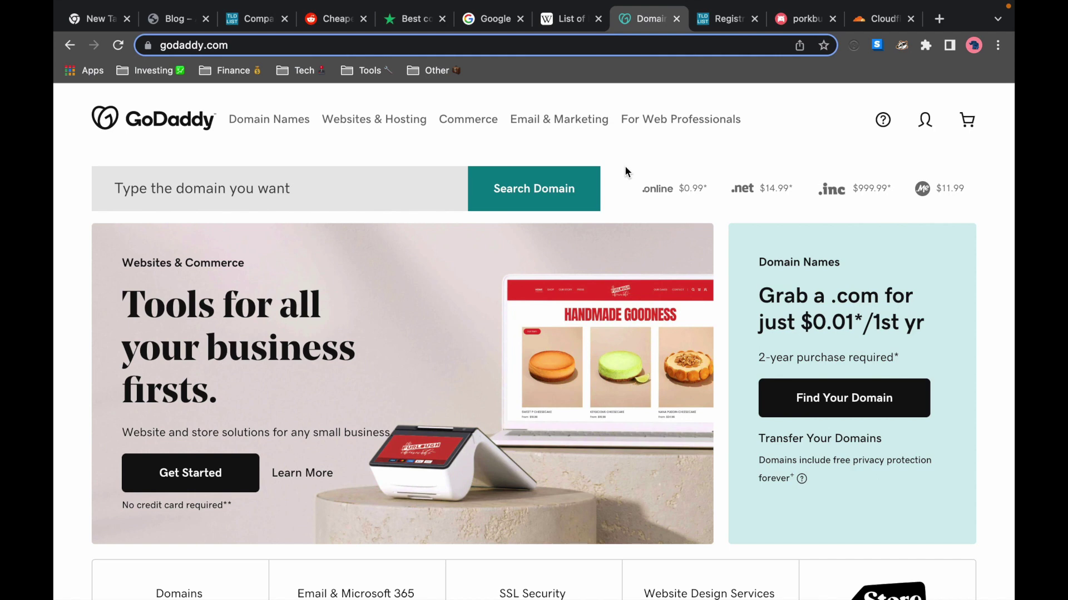
Search GoDaddy for my-awesome-domain.com
left_click(267, 188)
type("my-aw")
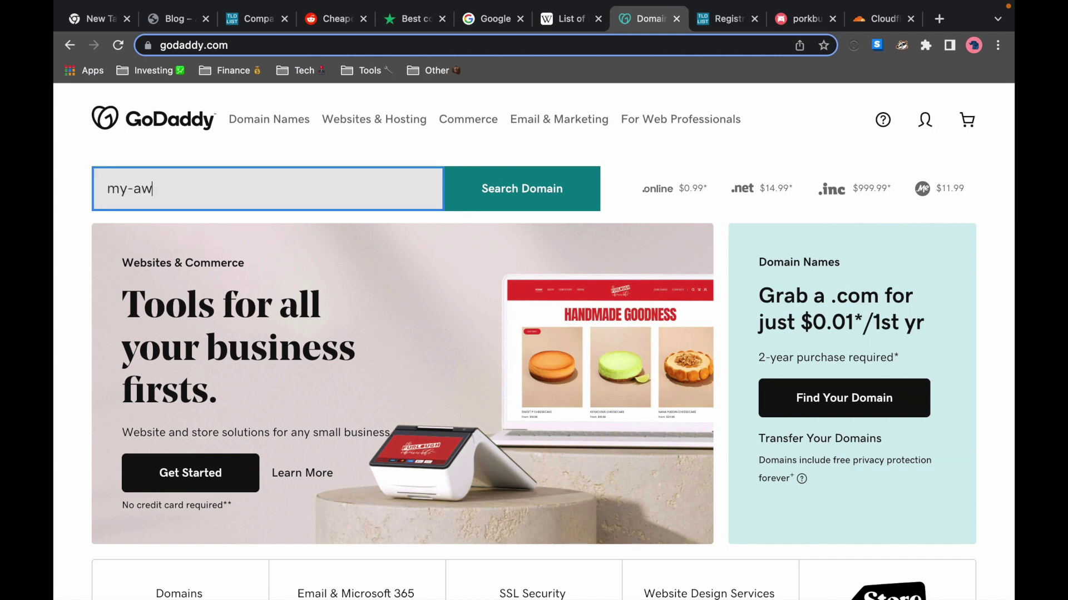
type("esome-domain.")
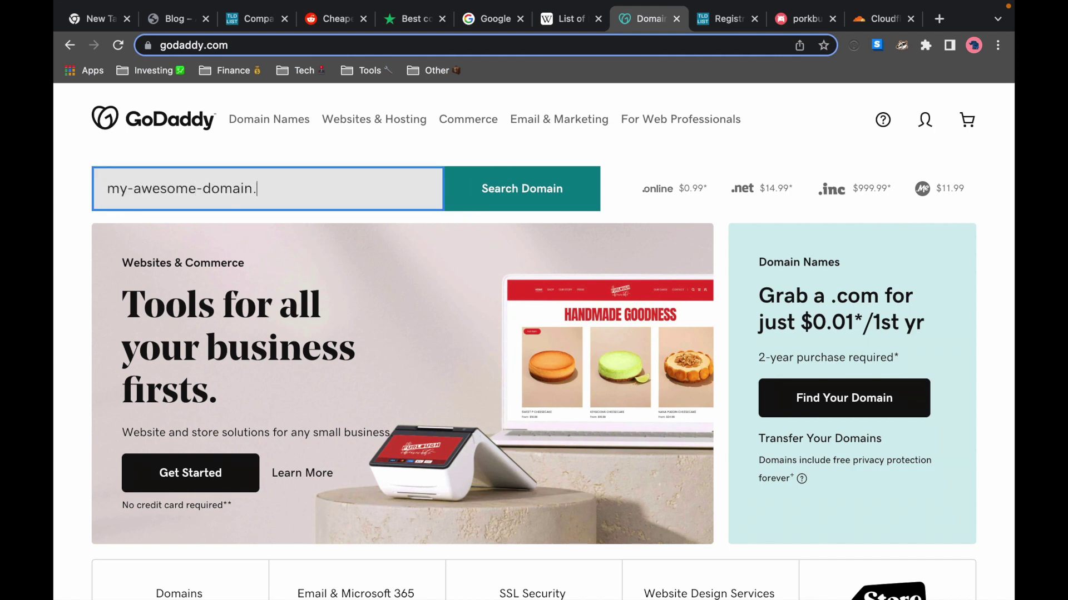
type("com")
left_click(515, 203)
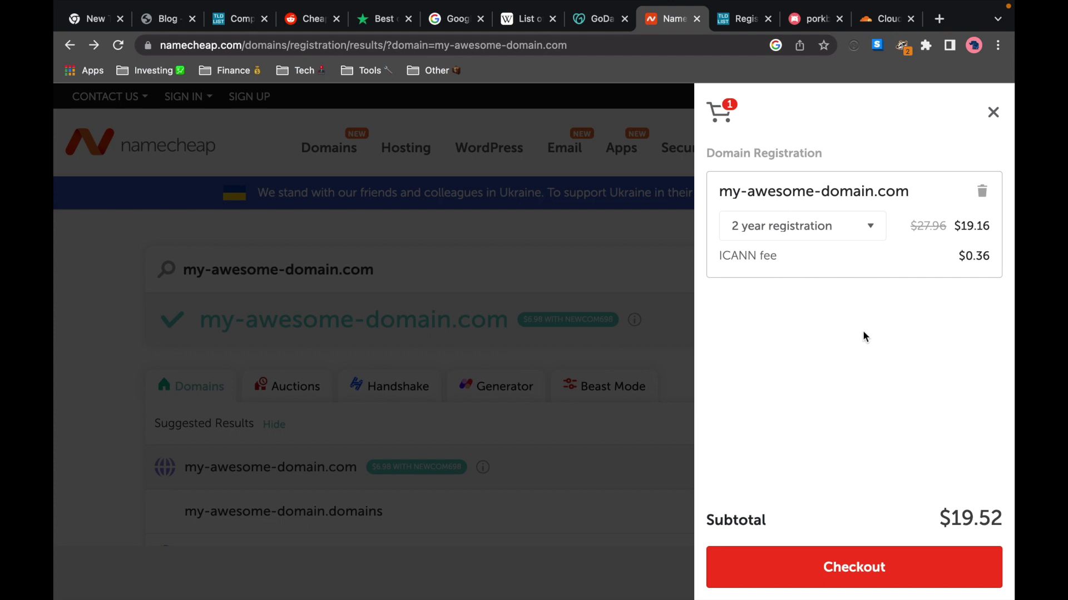
Highlight Namecheap's $13.98/yr retail price and check the promo info icon
left_click_drag(862, 330, 742, 330)
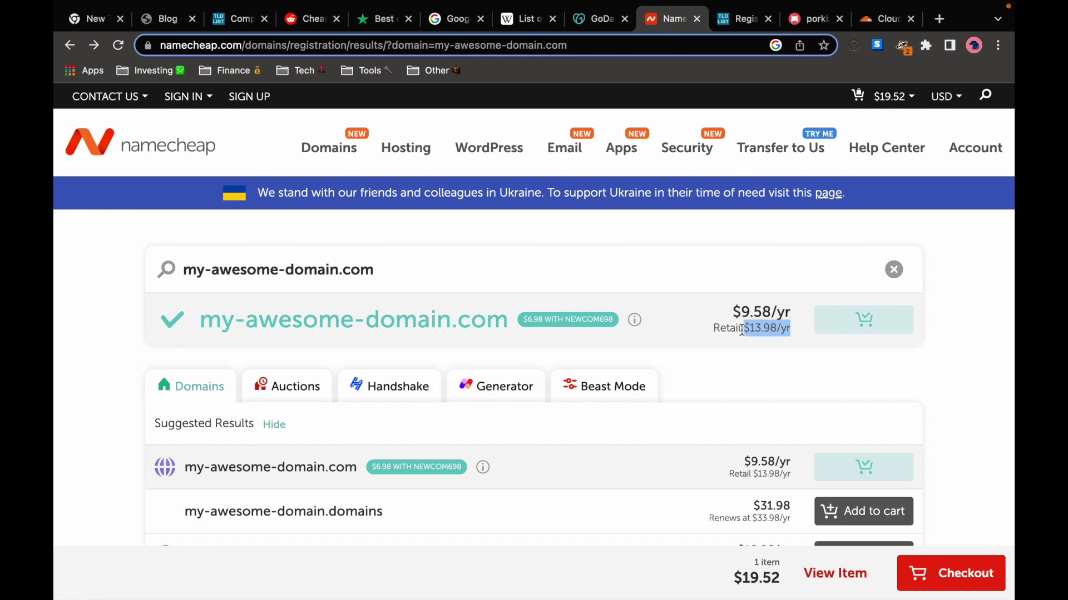
mouse_move(636, 324)
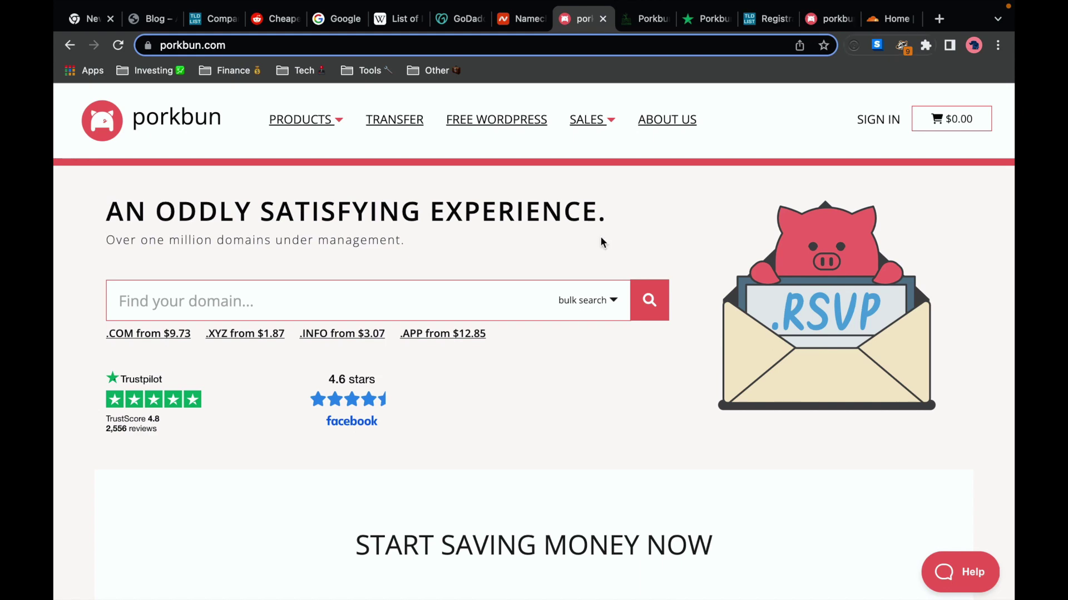
Note Porkbun's 2014 founding year and USA location on its ICANNWiki page
key("ctrl+Tab")
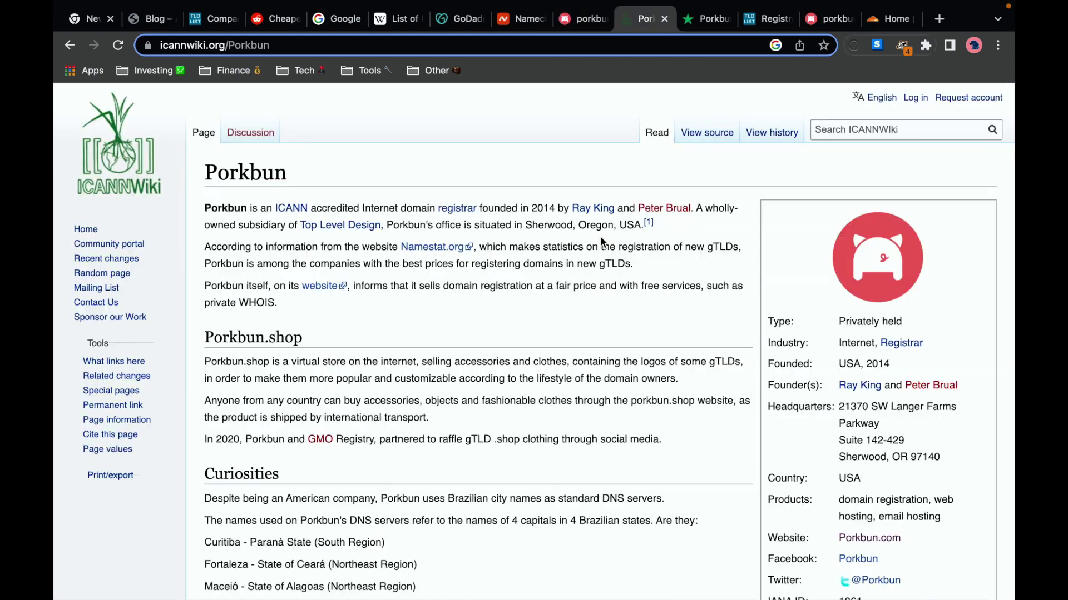
double_click(542, 207)
double_click(629, 224)
Check Porkbun's Trustpilot reviews, then scroll porkbun.com to its free features section
key("ctrl+Tab")
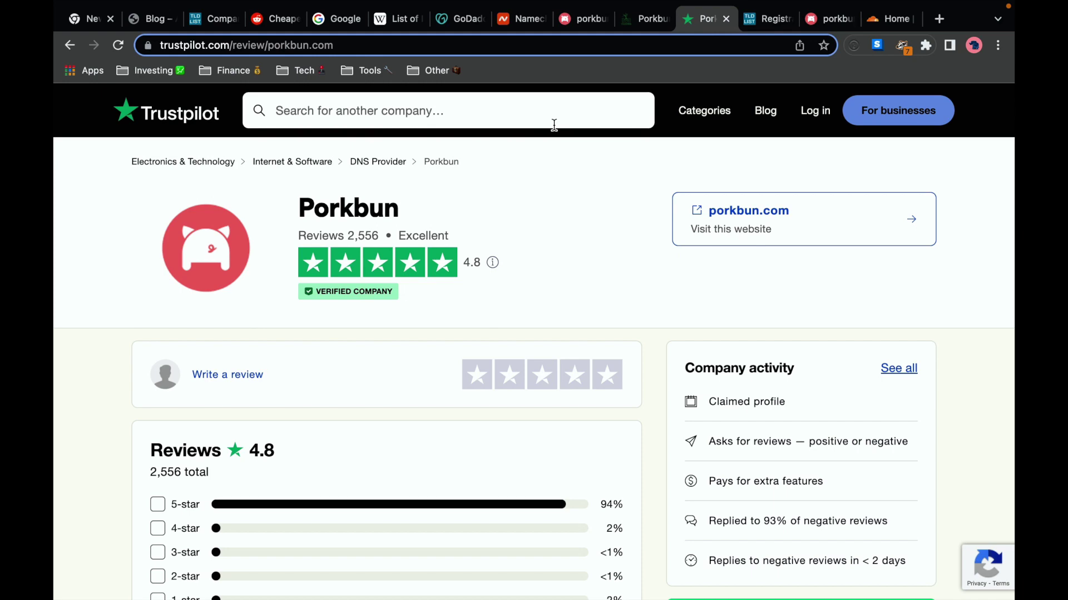
key("ctrl+shift+Tab")
key("ctrl+shift+Tab")
scroll(546, 396, "down", 10)
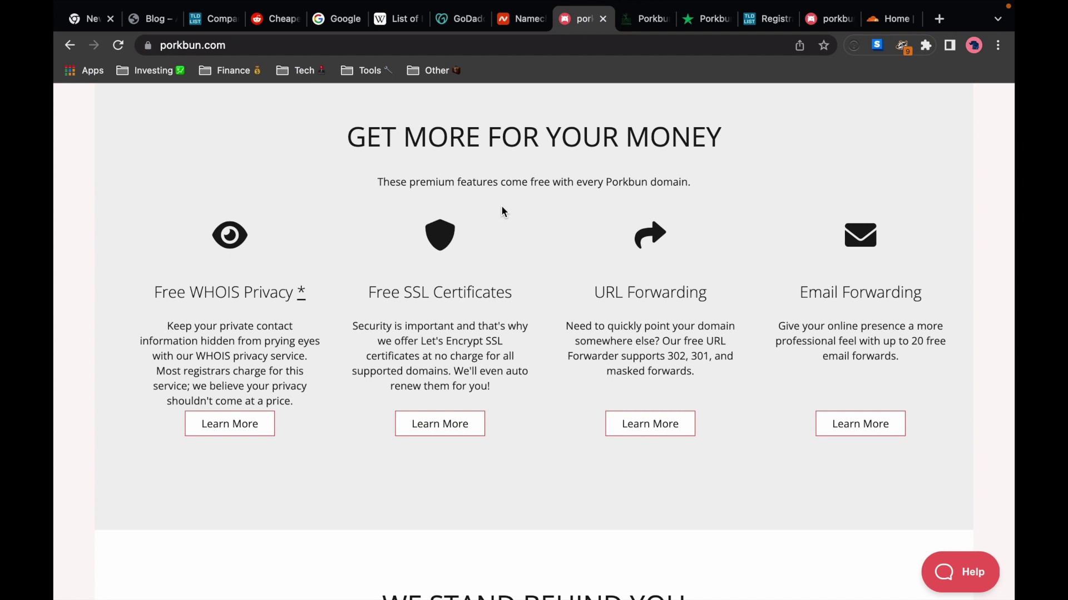
double_click(256, 45)
Highlight Porkbun's $9.73 .com price, the .xyz extension and the $9.92 renewal price
double_click(171, 45)
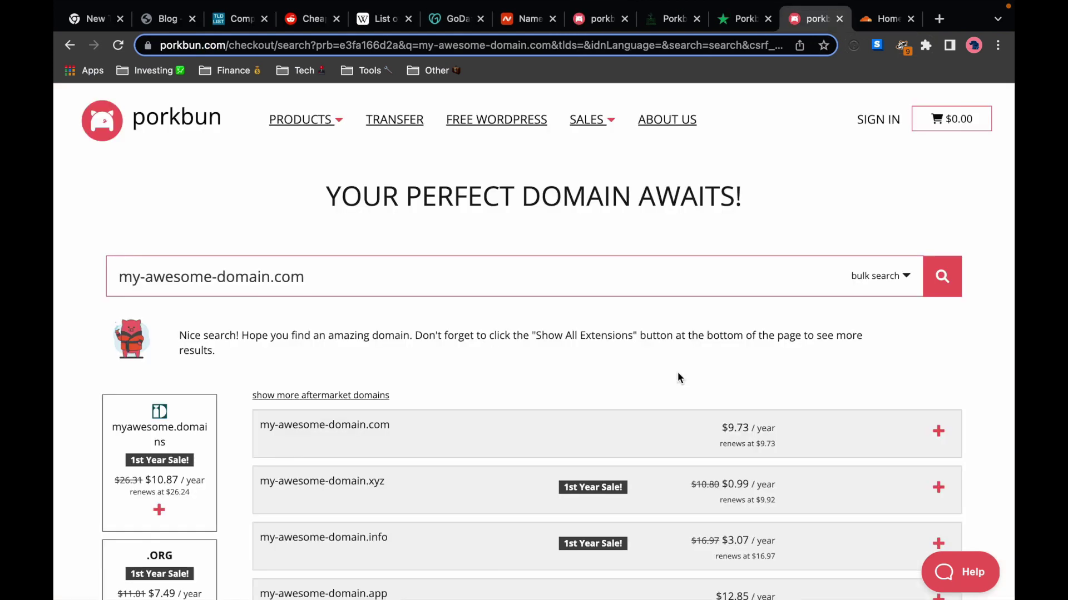
left_click_drag(728, 427, 750, 429)
left_click(819, 389)
double_click(377, 482)
double_click(763, 500)
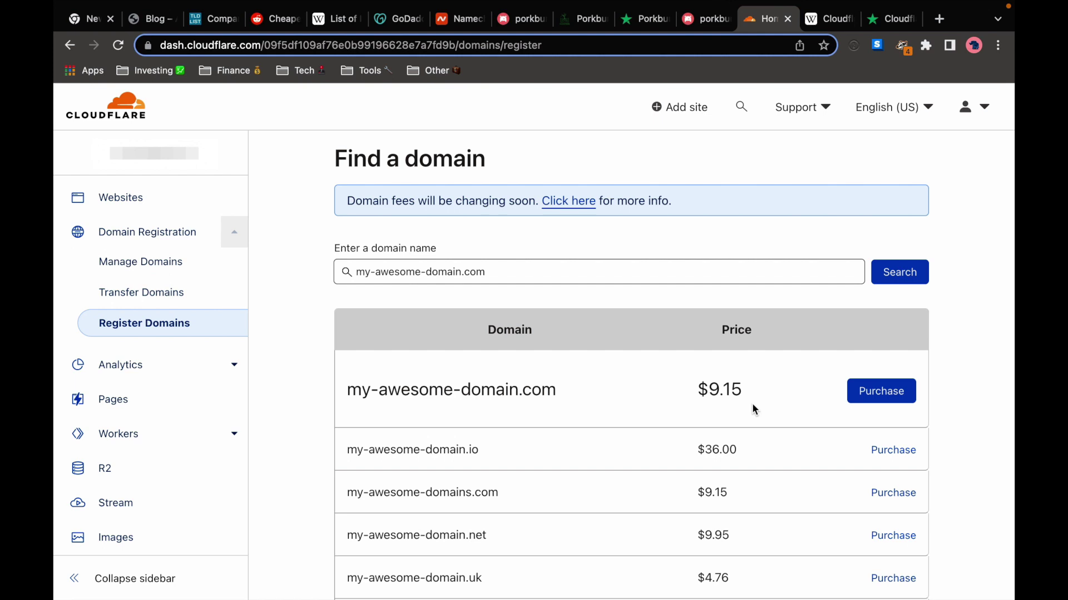
Note Cloudflare's $9.15 .com price, then view its Wikipedia article and Trustpilot reviews
double_click(723, 391)
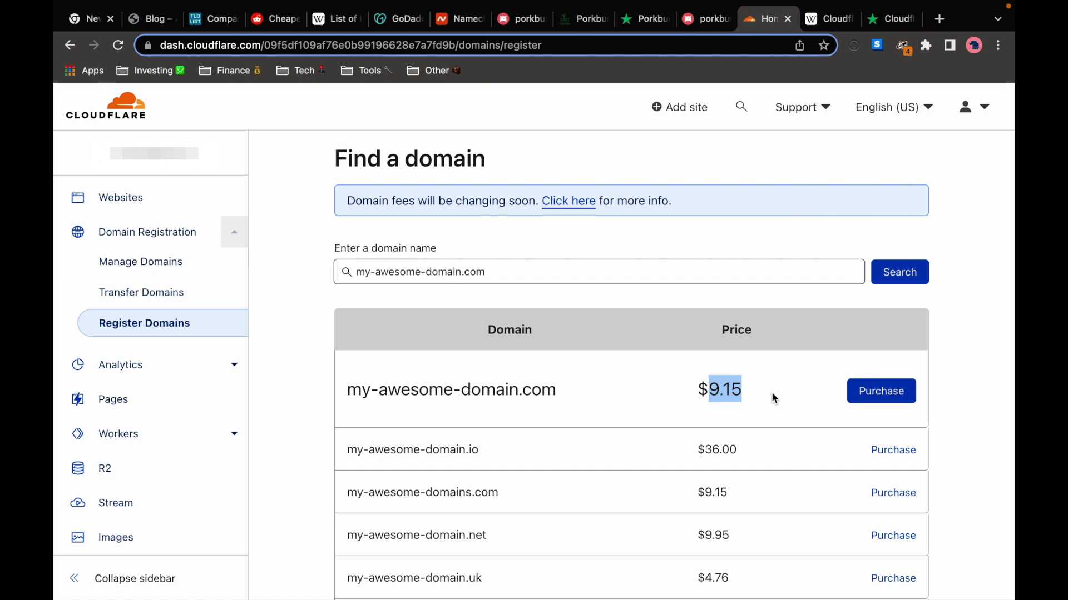
key("ctrl+Tab")
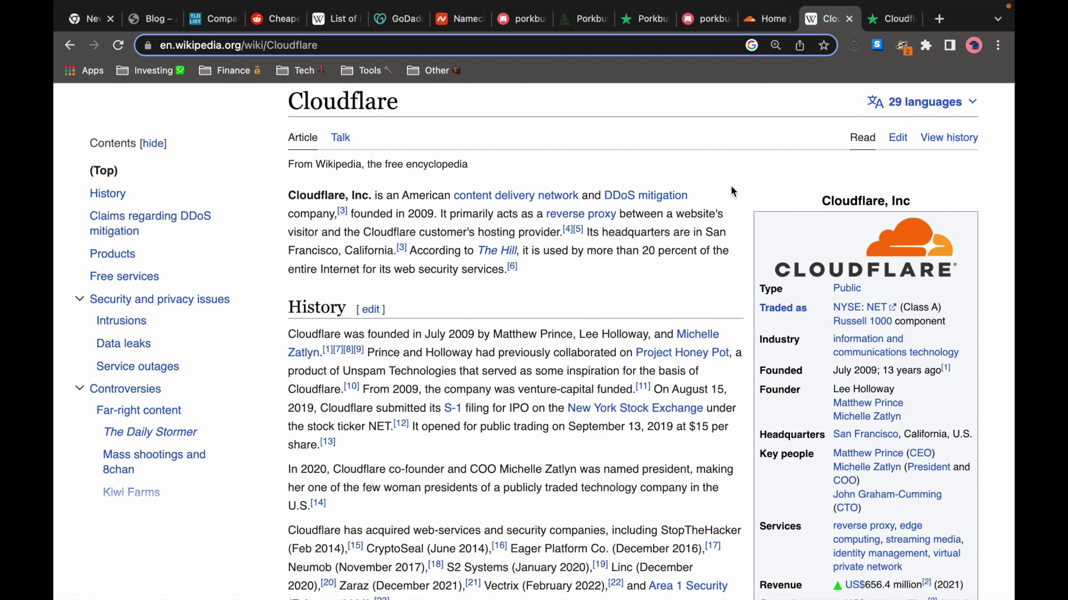
key("ctrl+Tab")
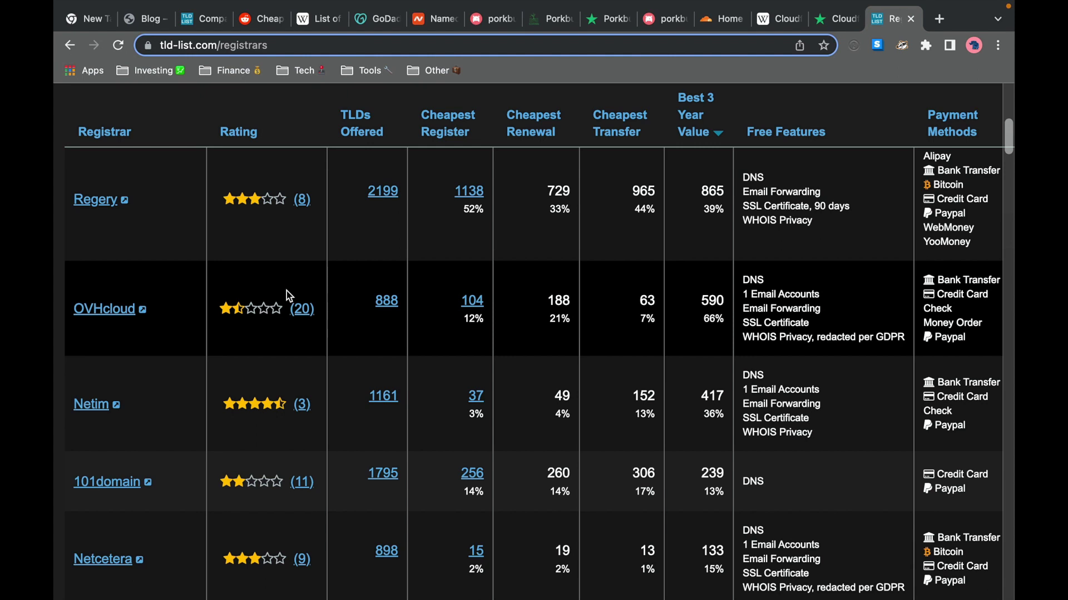
Scroll the tld-list.com registrar table comparing register, renewal and three-year prices
scroll(288, 295, "down", 1)
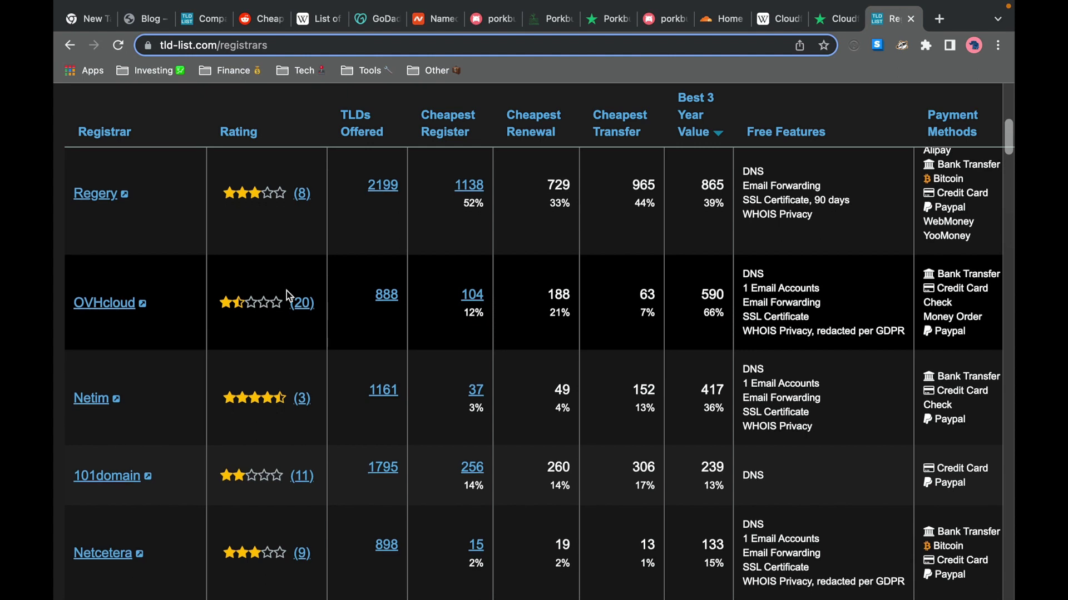
scroll(286, 291, "down", 3)
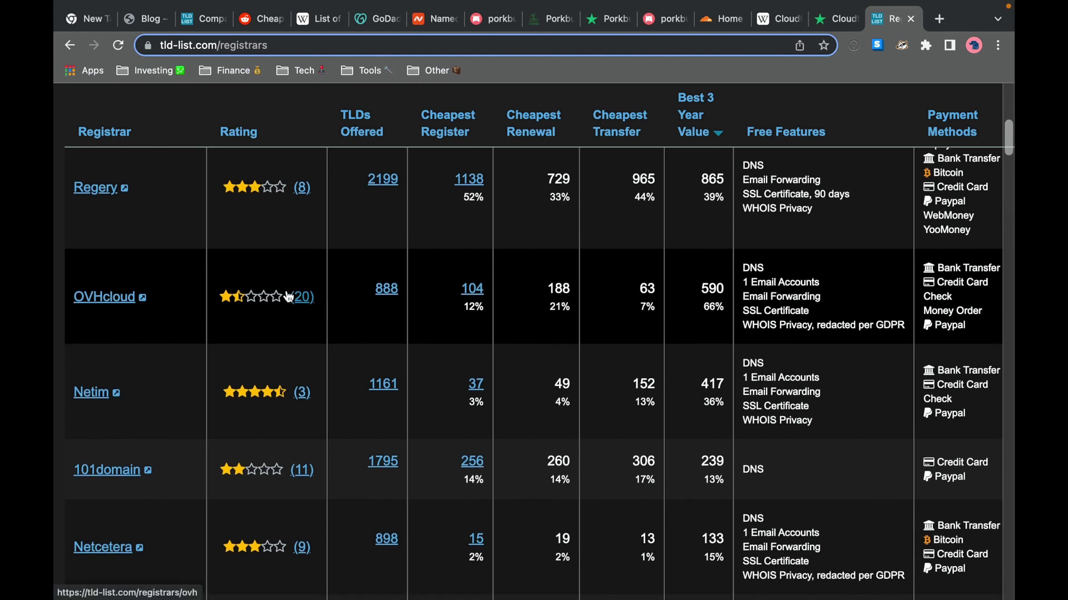
scroll(288, 296, "down", 5)
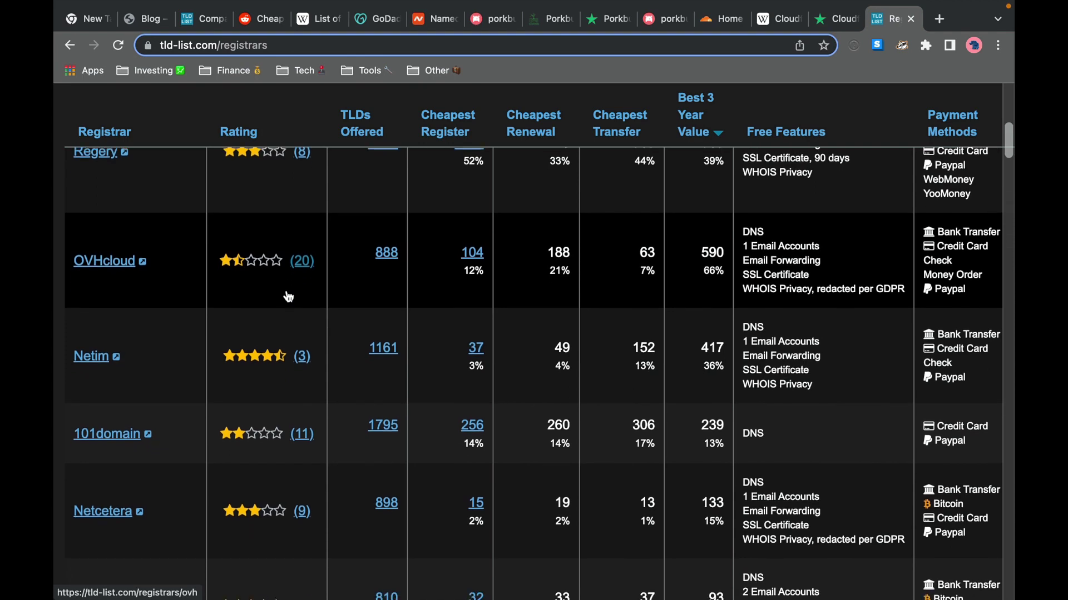
scroll(288, 296, "down", 8)
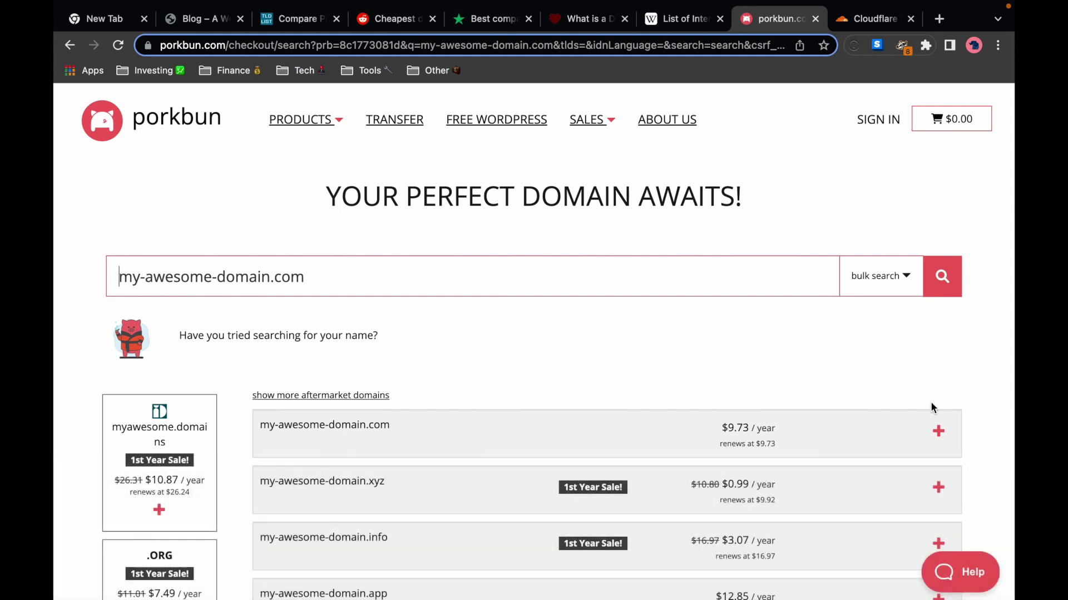
Add my-awesome-domain.com to the Porkbun cart and continue from checkout to sign-in
left_click(938, 431)
left_click(899, 437)
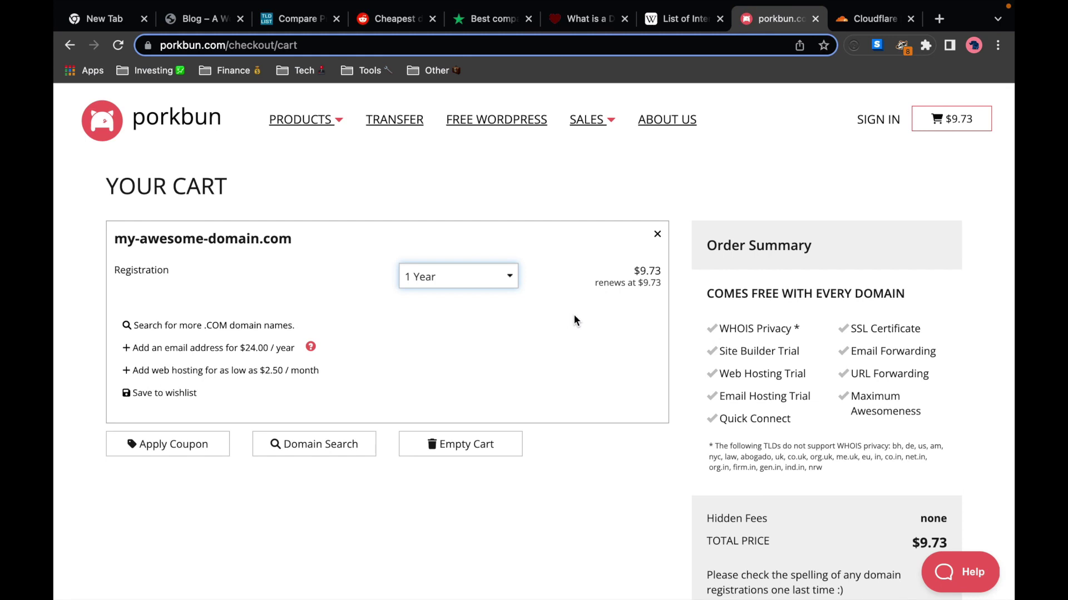
scroll(648, 371, "down", 5)
left_click(749, 381)
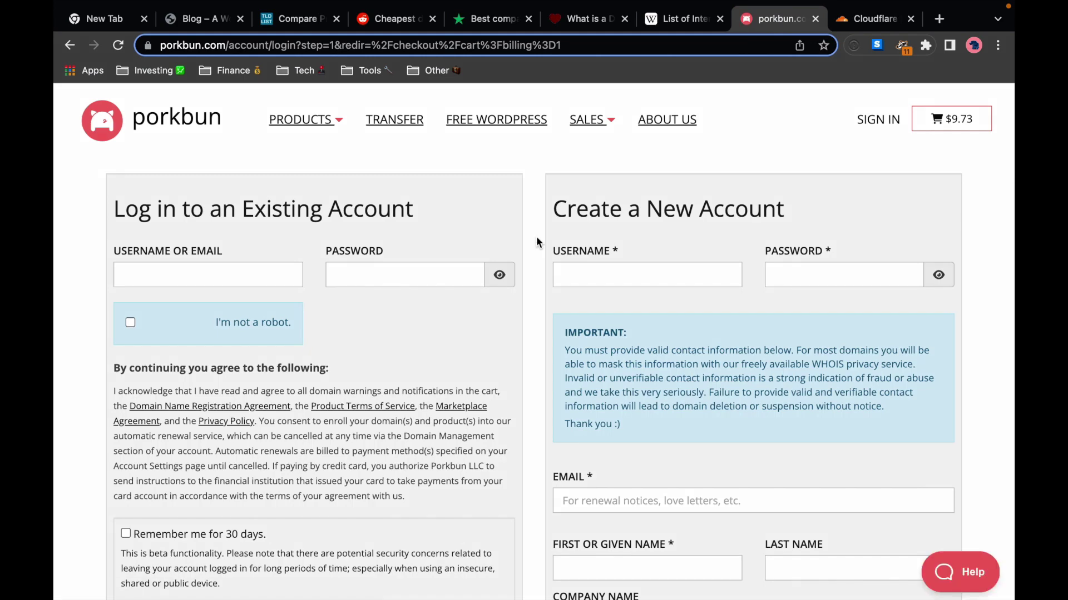
Fill in the Create a New Account form, declining promotional emails, and submit it
scroll(532, 263, "down", 6)
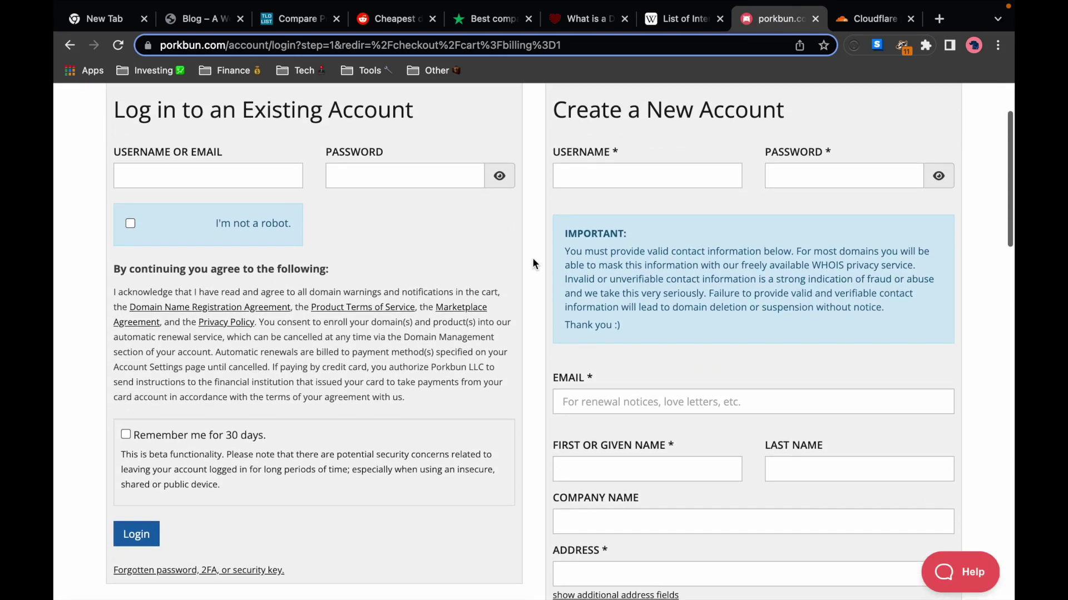
scroll(532, 258, "down", 8)
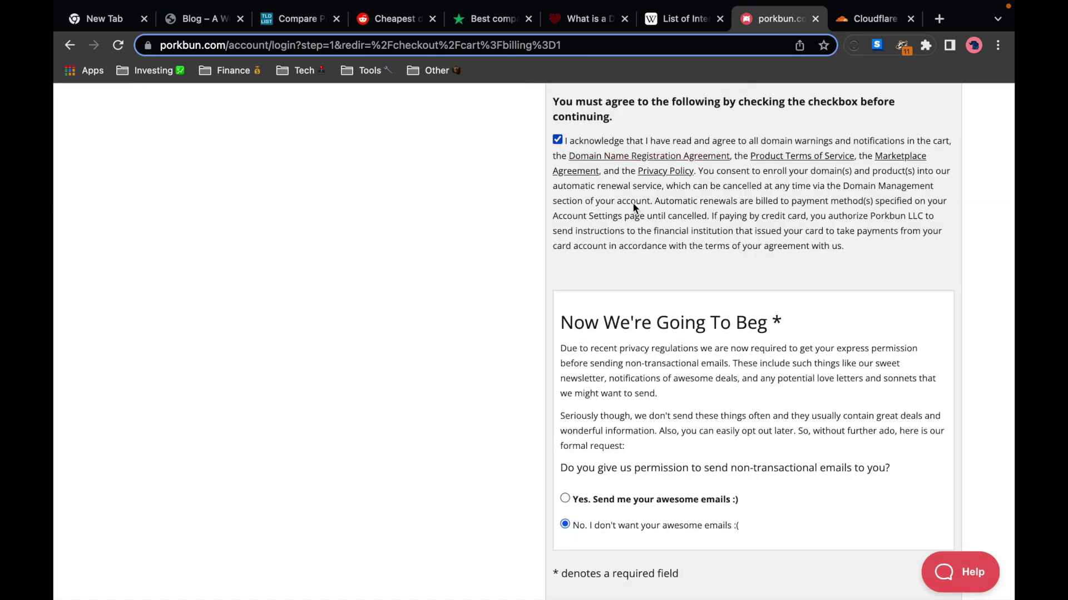
scroll(632, 202, "down", 1)
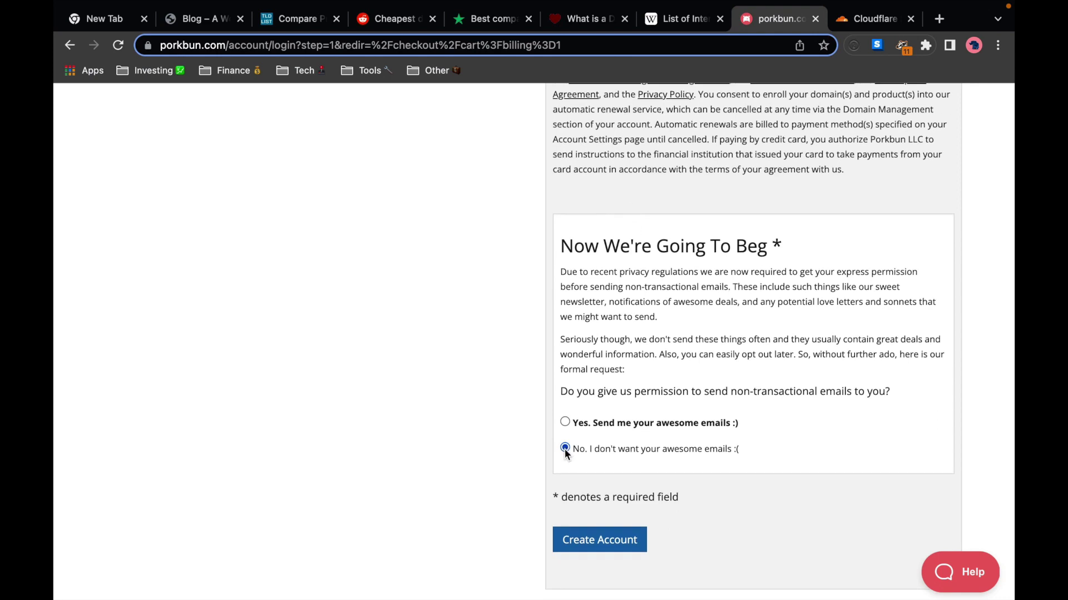
scroll(688, 457, "down", 1)
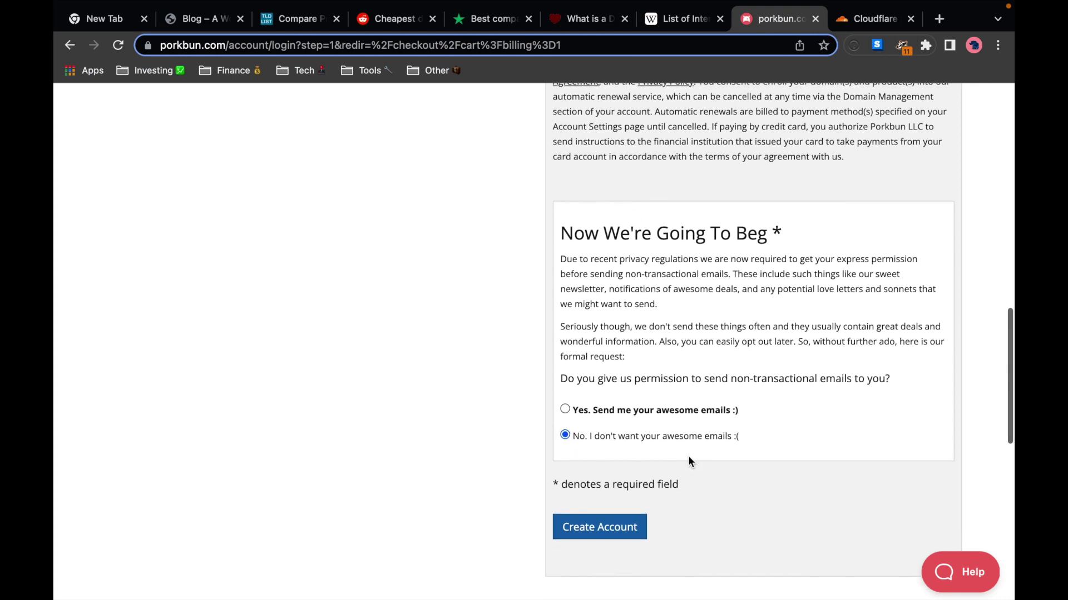
left_click(624, 531)
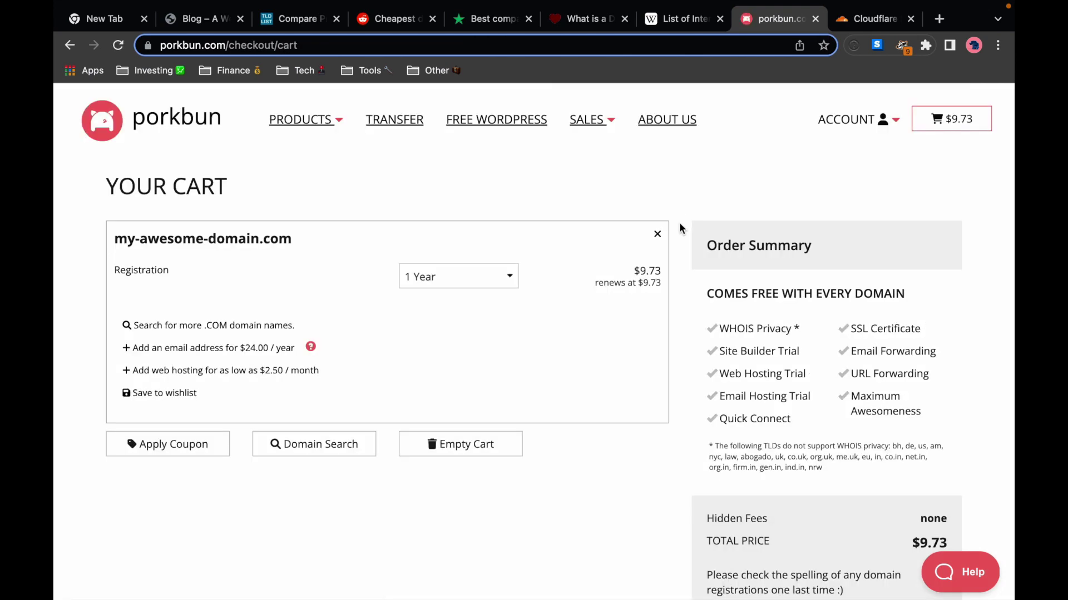
Pay the $9.73 for my-awesome-domain.com with a new credit card through Stripe checkout
scroll(679, 227, "down", 3)
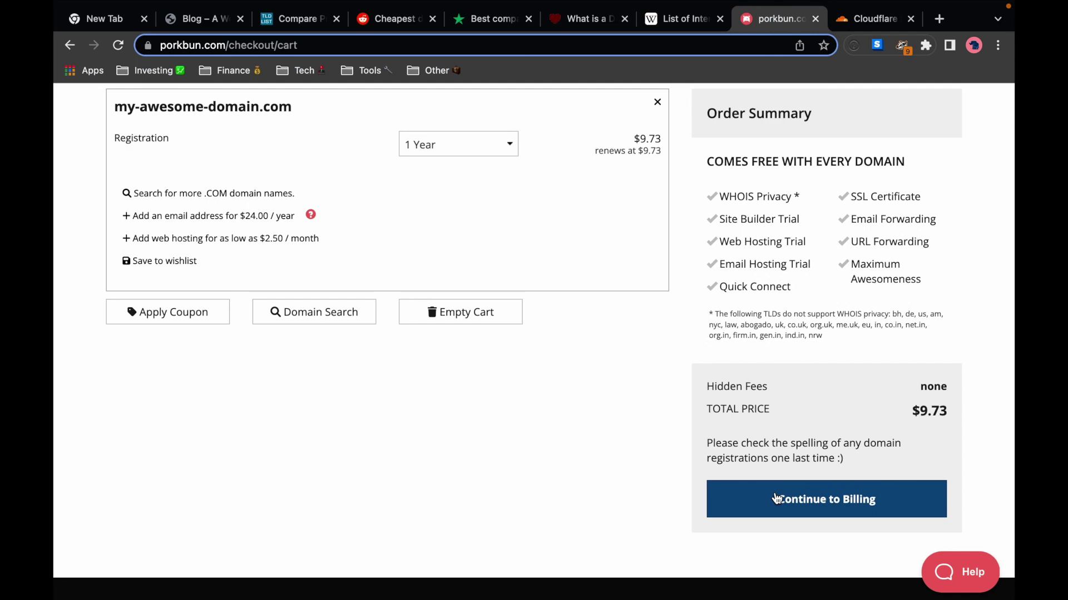
left_click(776, 498)
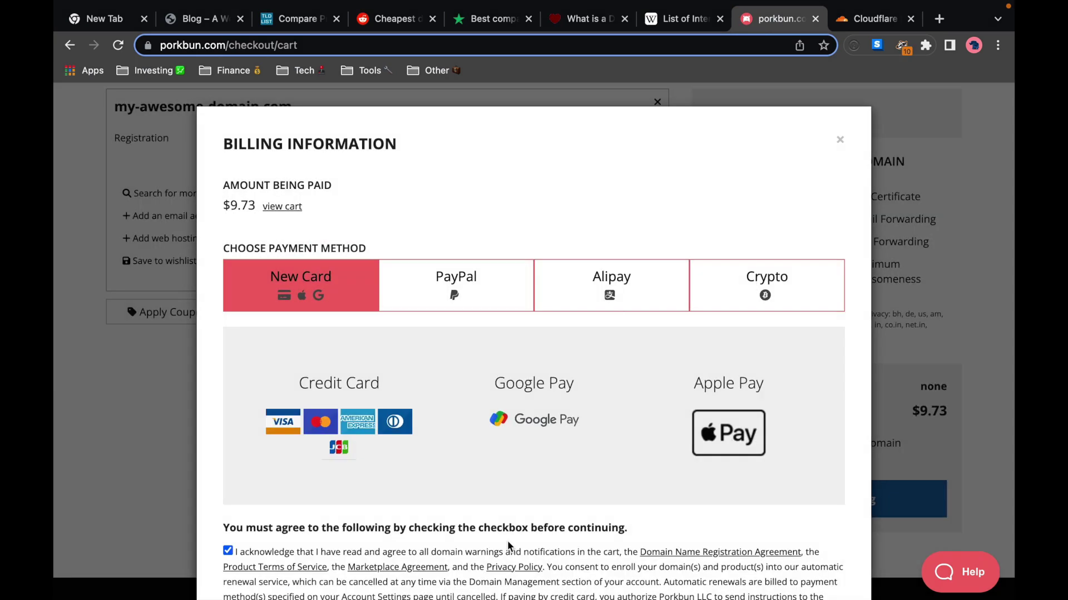
scroll(531, 541, "down", 3)
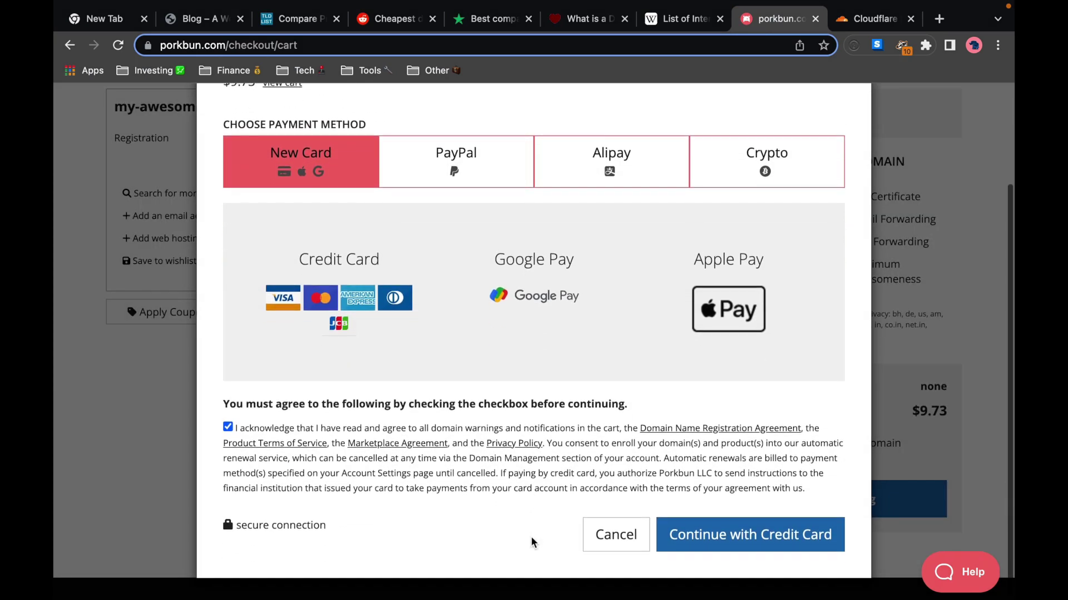
left_click(697, 543)
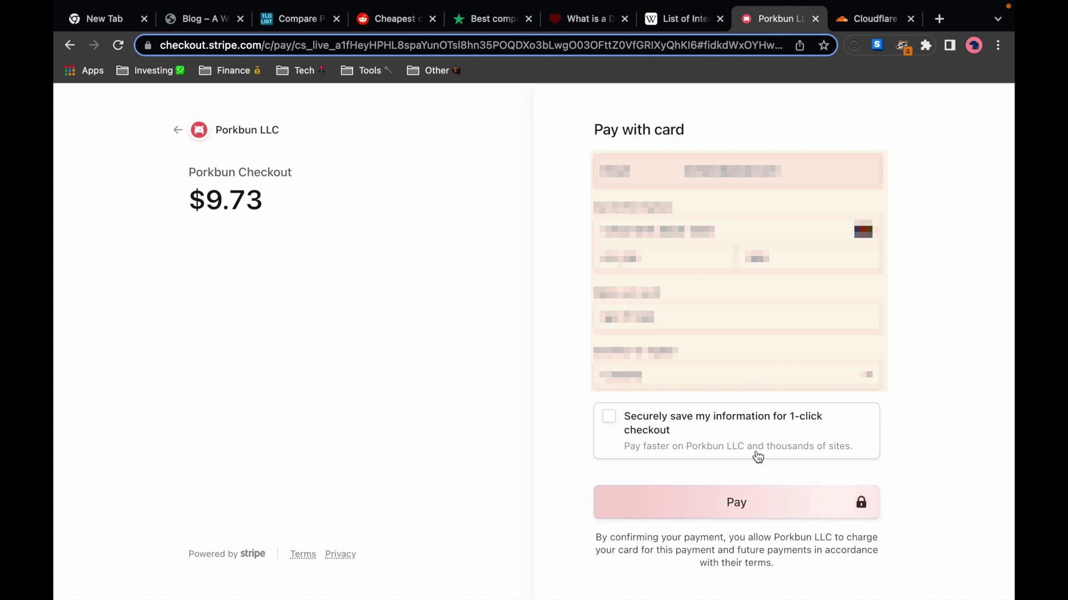
left_click(748, 506)
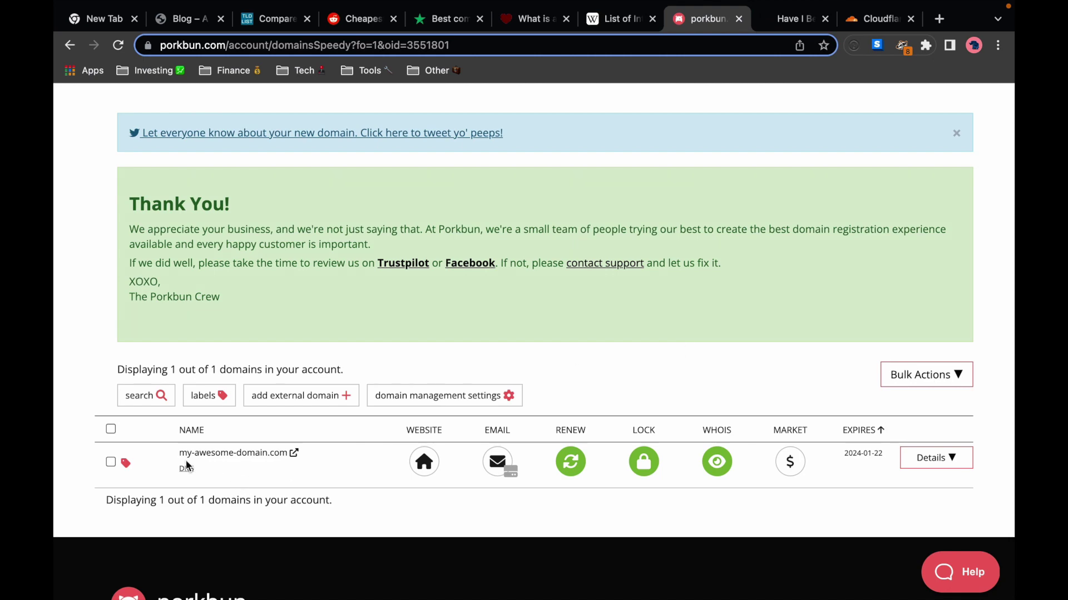
View the DNS records for my-awesome-domain.com in the domain list
scroll(267, 449, "down", 1)
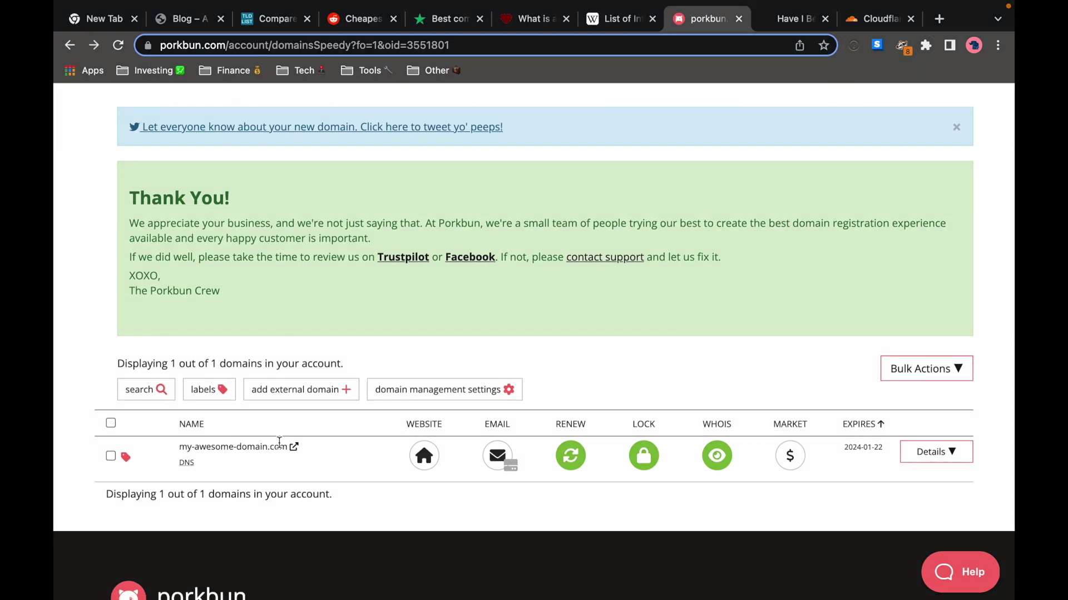
left_click(186, 464)
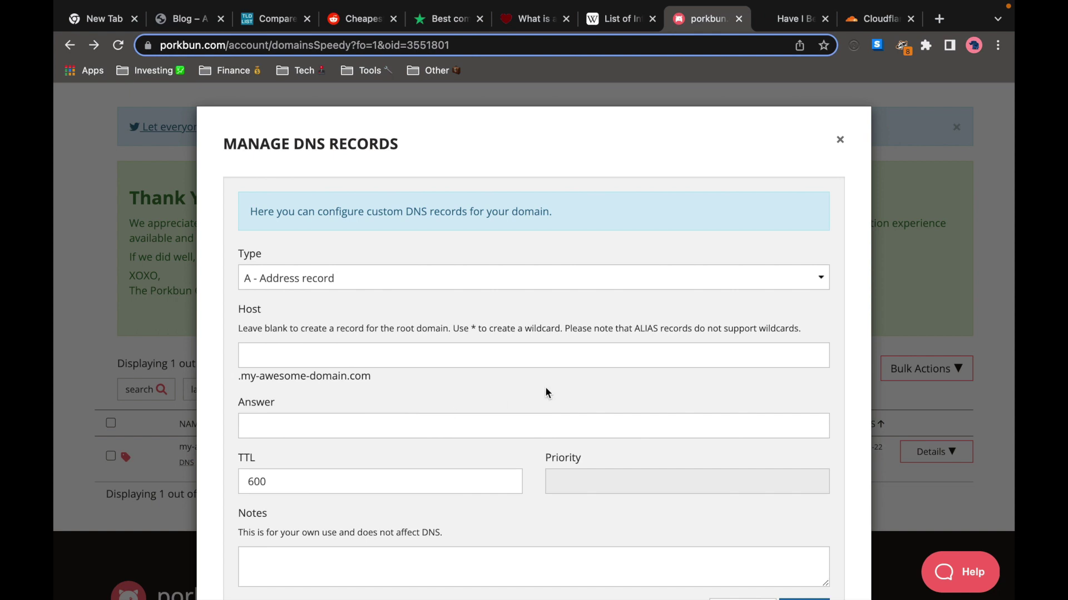
left_click(839, 140)
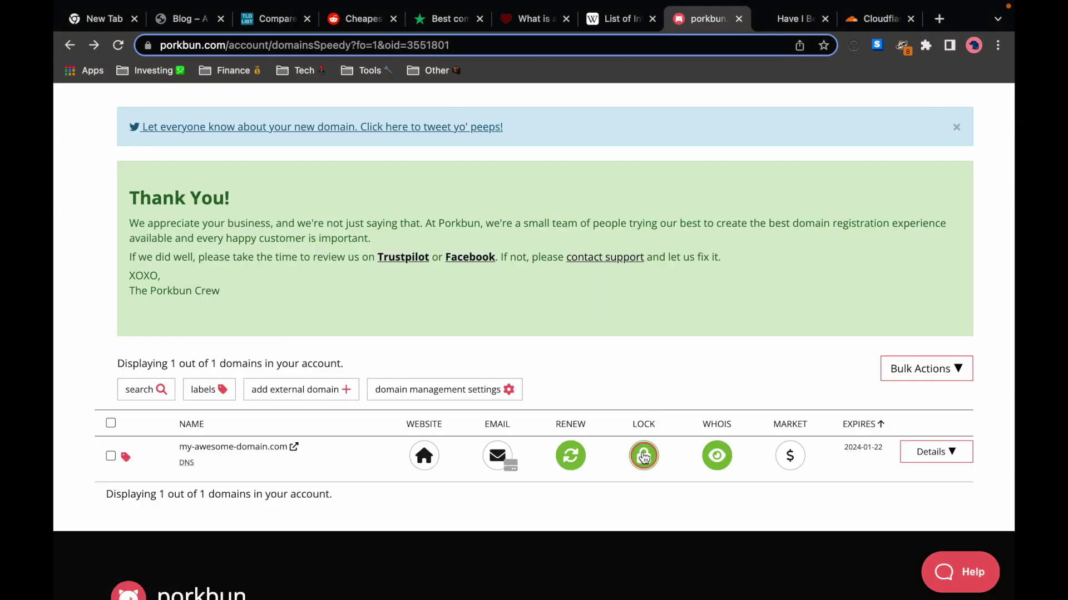
Check the domain's transfer lock setting and its marketplace listing options
left_click(644, 457)
left_click(795, 456)
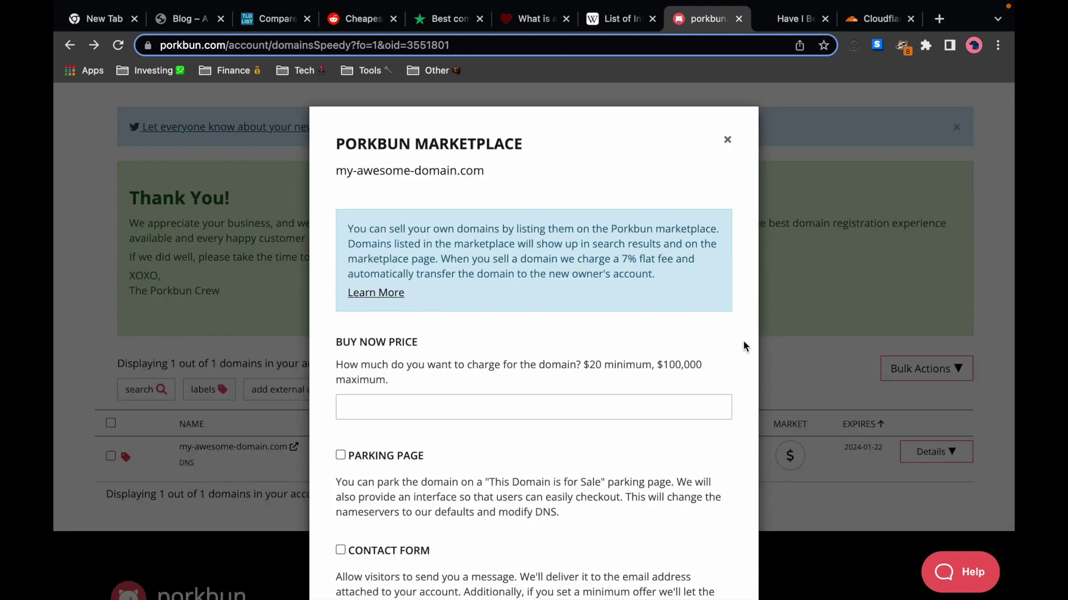
key("Escape")
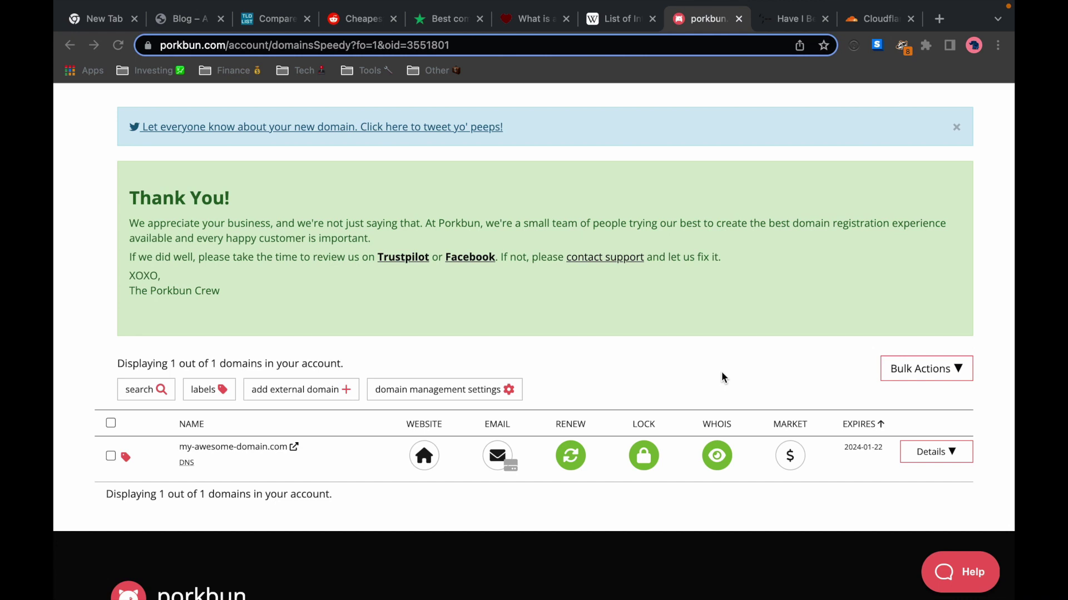